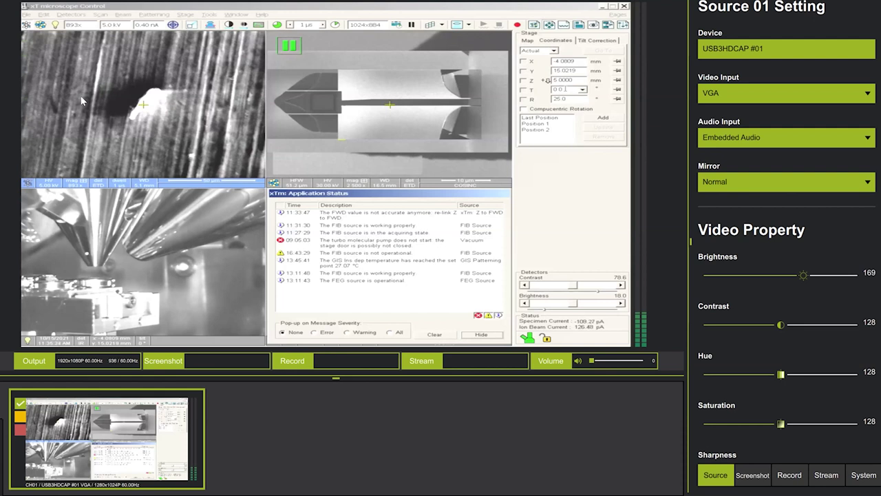
Tilt the stage to 5° and adjust its Z height in the chamber camera view to bring the feature back to the centre mark.
click(559, 89)
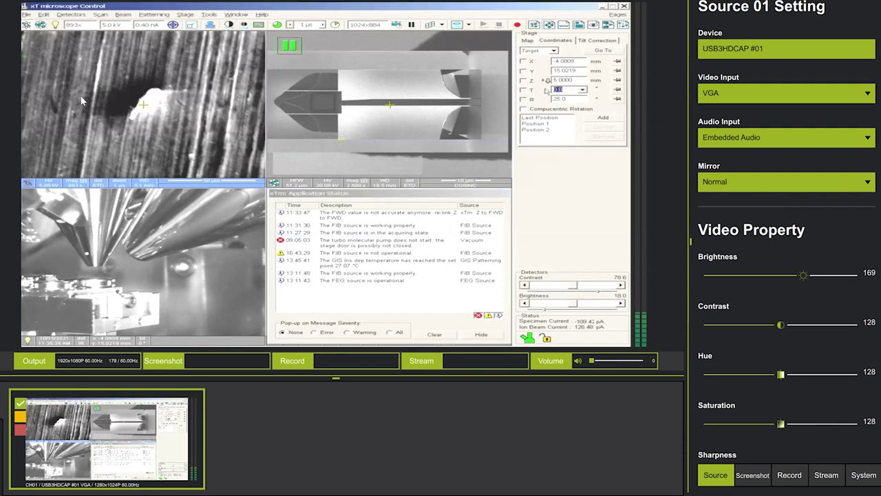
text(5)
key(Return)
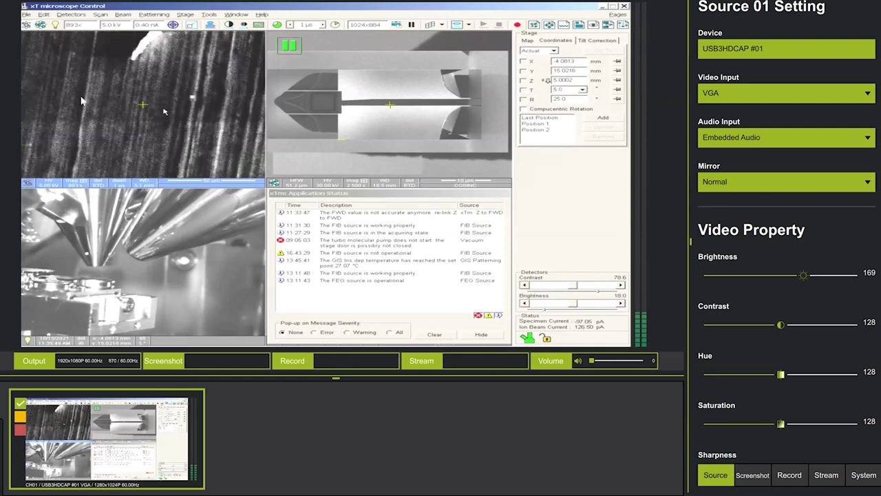
drag(158, 252, 145, 284)
Tilt the stage to 52° and run auto contrast brightness on the electron image.
click(582, 89)
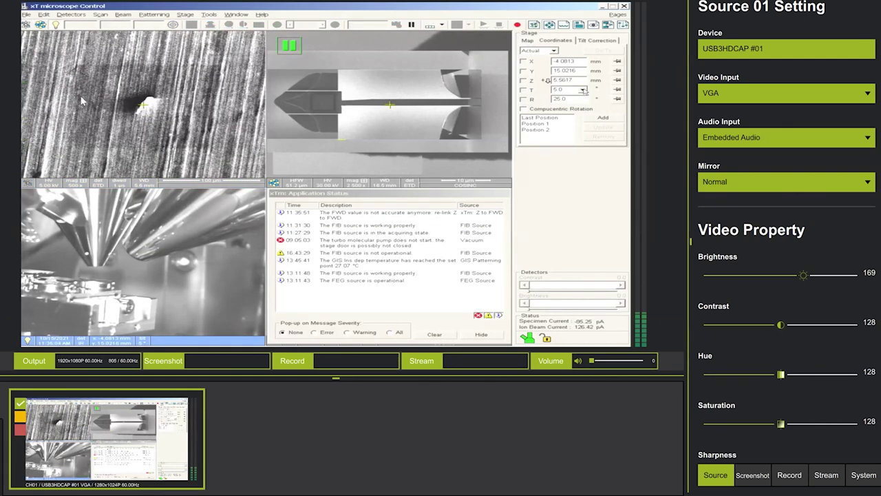
click(576, 102)
click(598, 51)
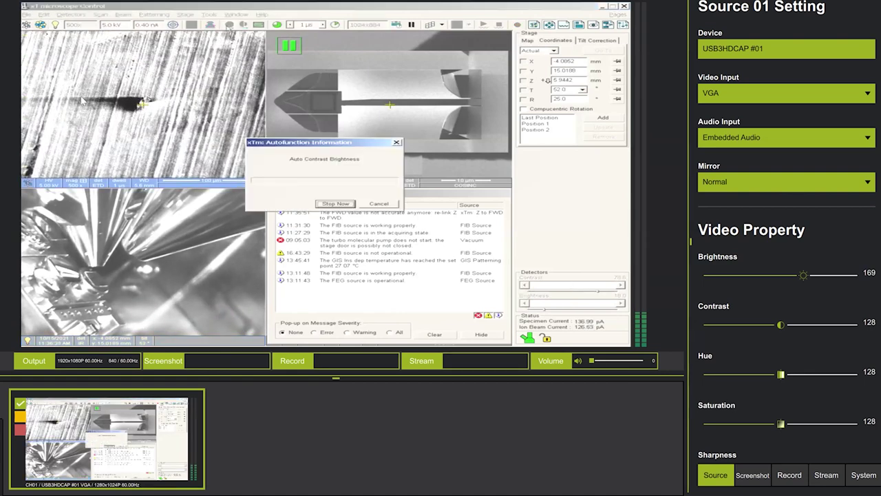
key(F9)
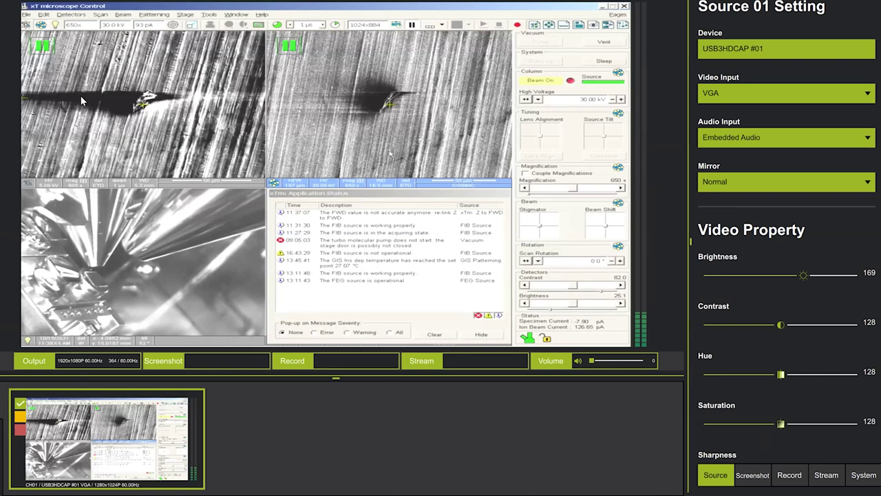
Magnify the feature in the electron beam view and optimize the image with auto contrast brightness.
click(80, 95)
scroll(80, 95, up, 3)
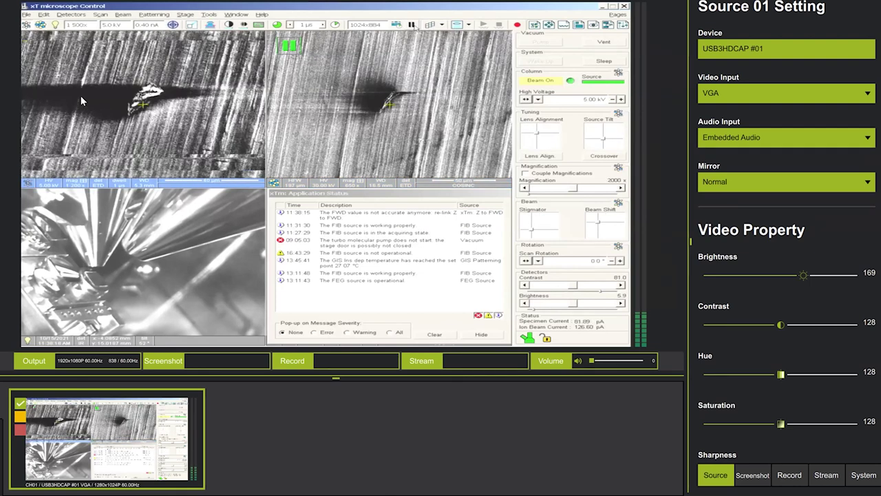
key(F9)
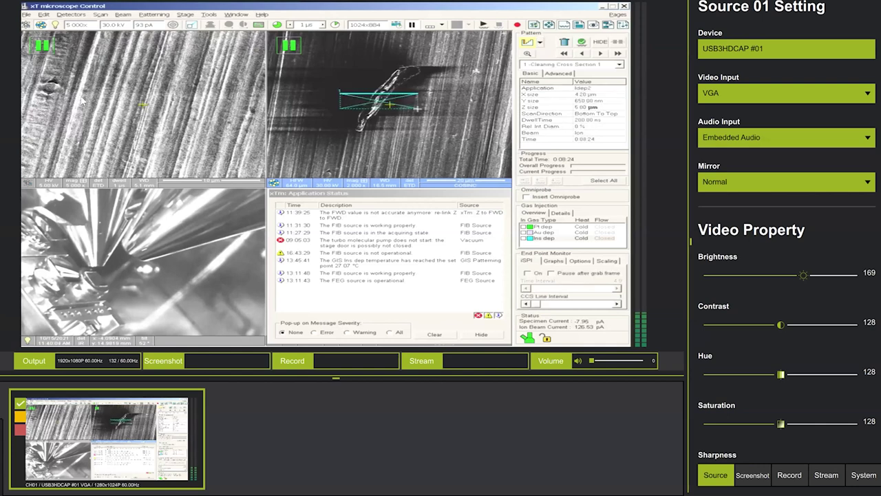
Change the cleaning cross section pattern's application to Si.
click(598, 90)
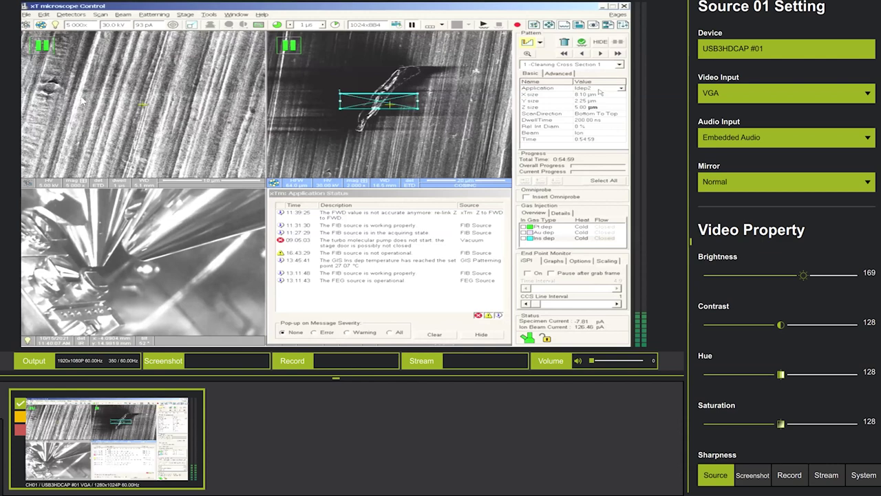
click(599, 91)
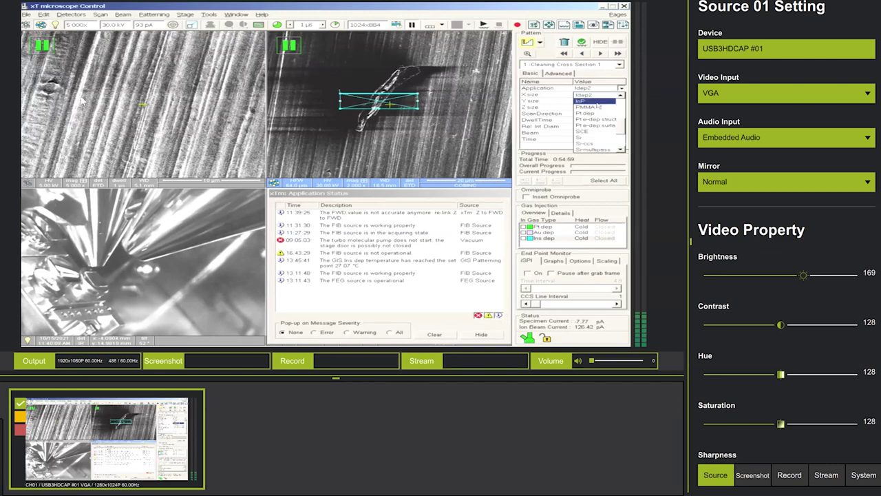
scroll(597, 117, up, 3)
scroll(596, 124, down, 2)
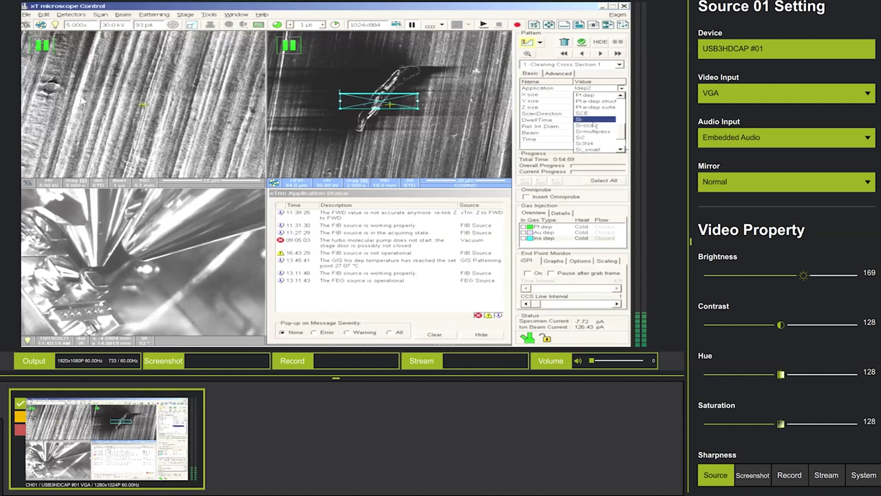
click(595, 120)
Size the cleaning cross section to 10 µm in X, 2 µm in Y and 2 µm in Z.
click(583, 97)
text(10)
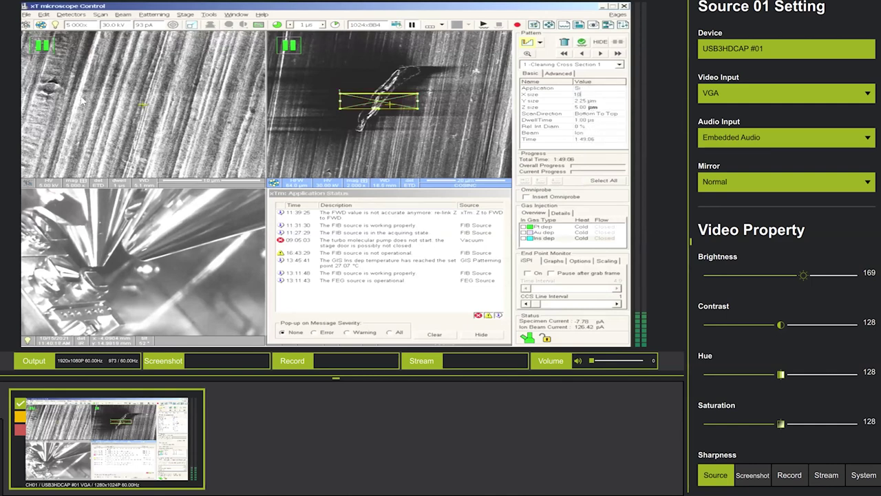
key(Tab)
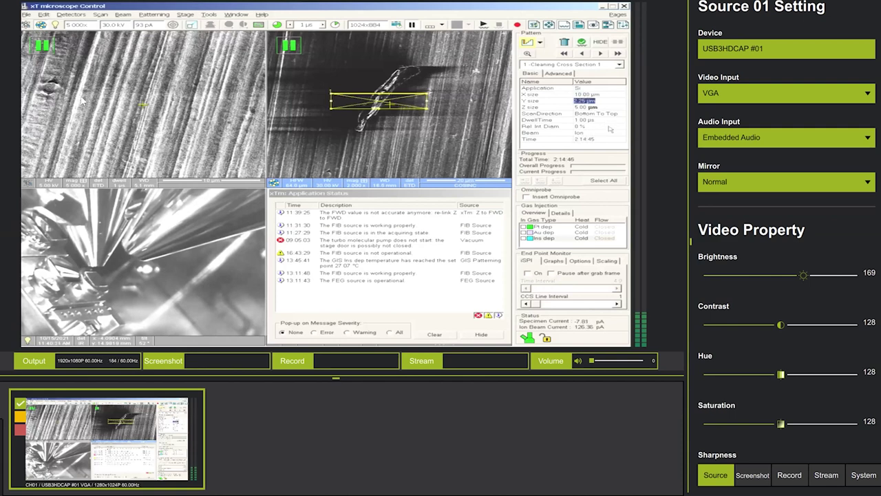
text(2)
key(Tab)
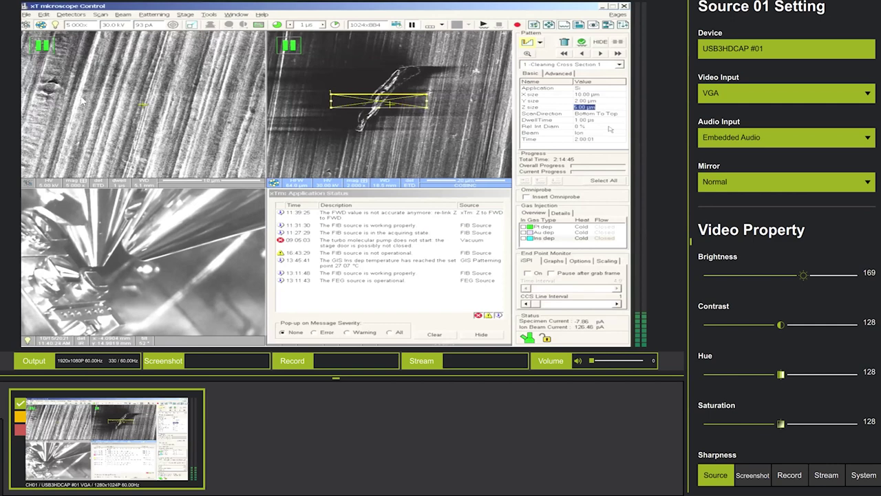
text(2)
key(Return)
text(2)
key(Return)
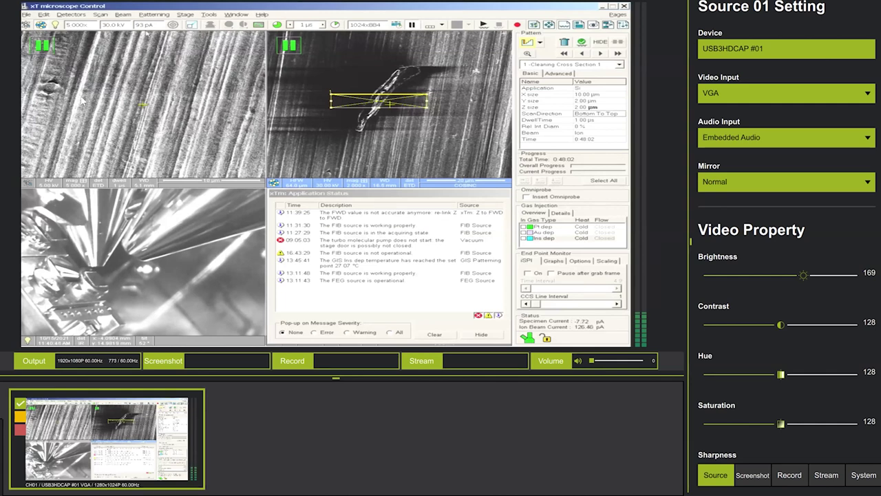
Set the ion beam current to 2.8 nA and capture a fresh ion image with auto contrast brightness.
click(146, 26)
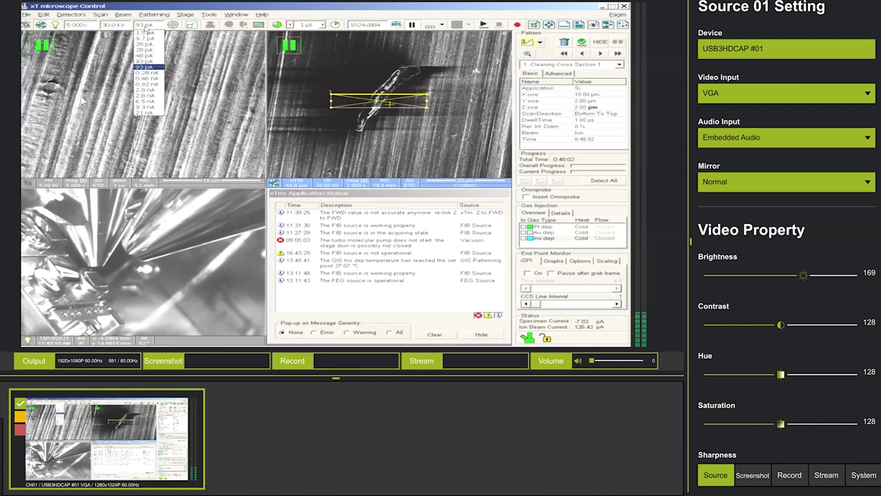
click(146, 89)
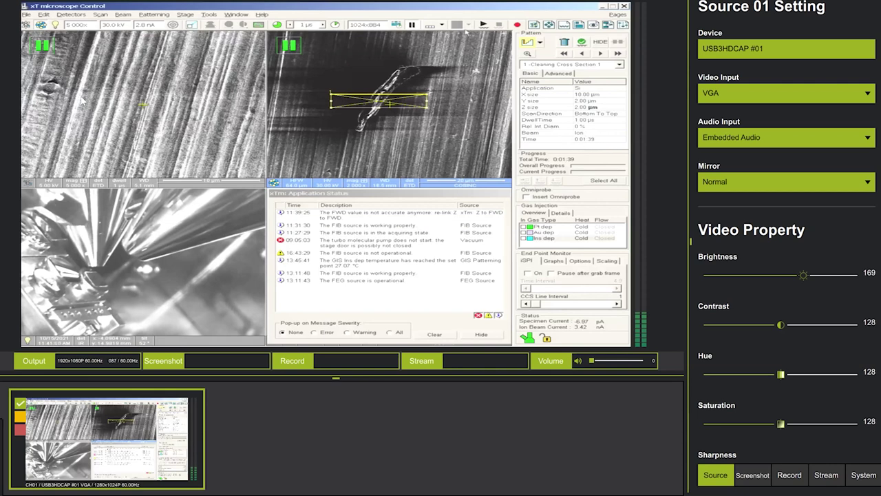
click(413, 25)
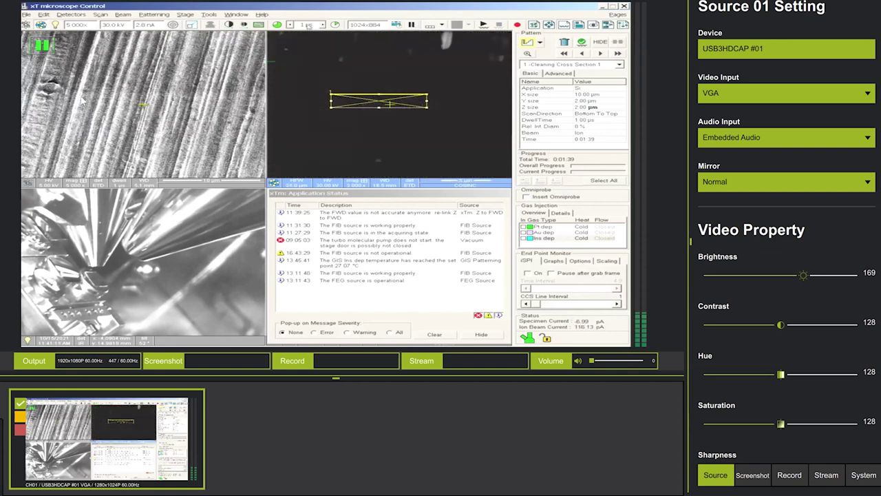
key(F9)
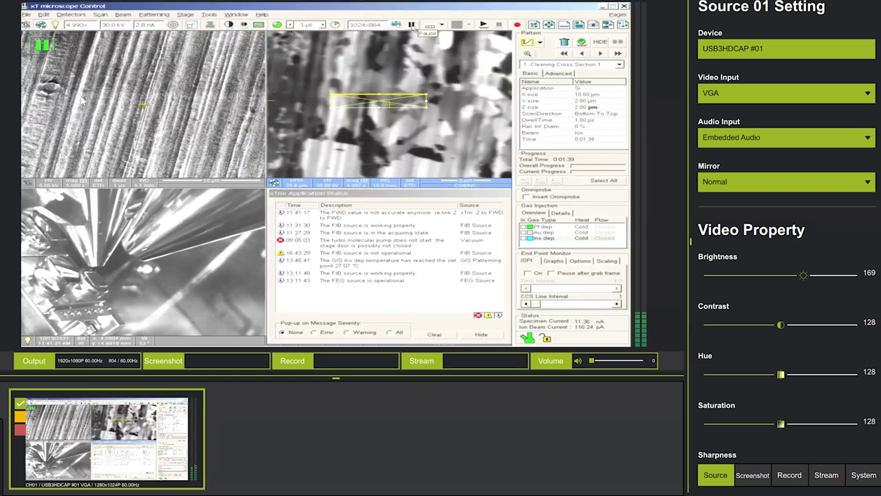
click(411, 25)
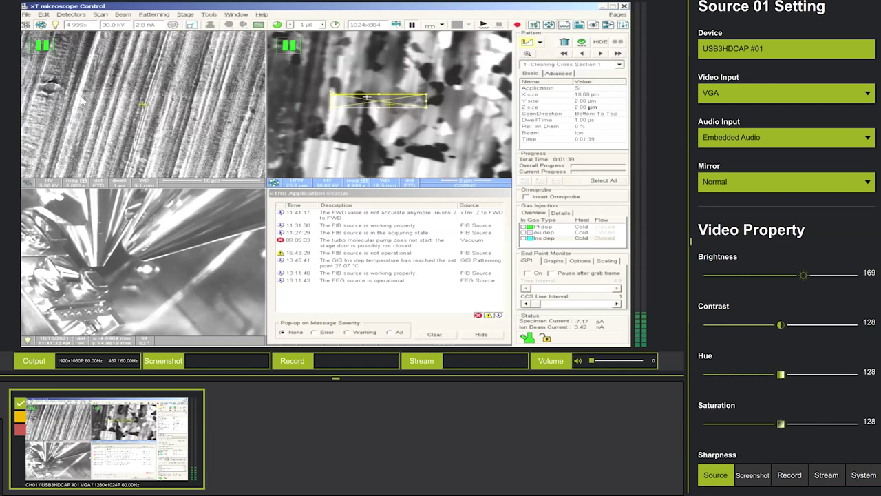
Move the cleaning cross section pattern just below the ion image's centre mark and start milling it.
drag(363, 95, 383, 109)
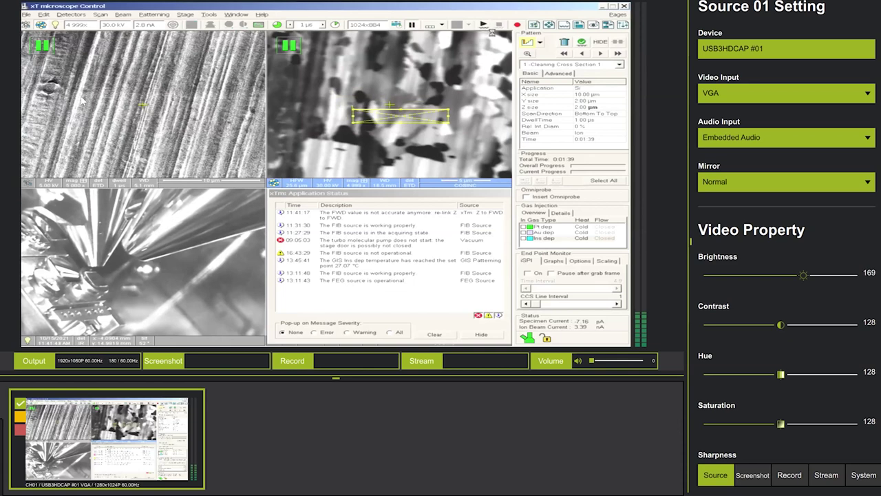
click(482, 25)
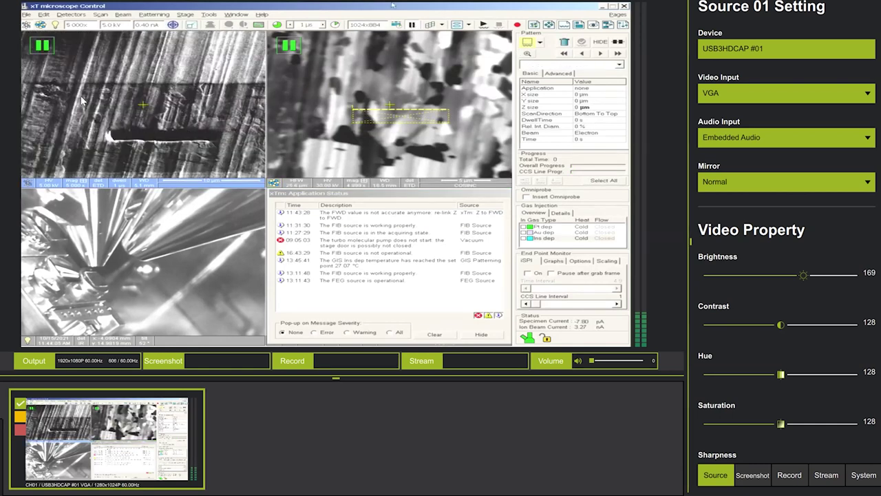
Run auto contrast brightness on the electron image and locate the milled trench at higher magnification.
key(F9)
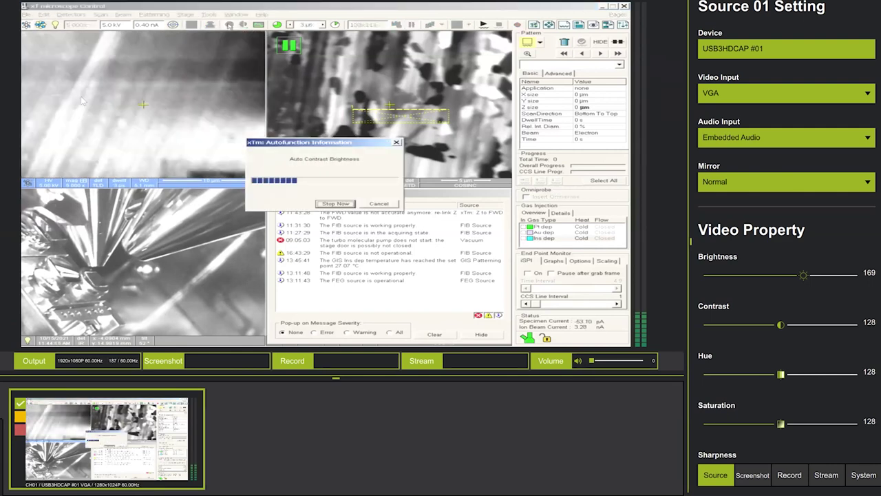
scroll(81, 102, up, 3)
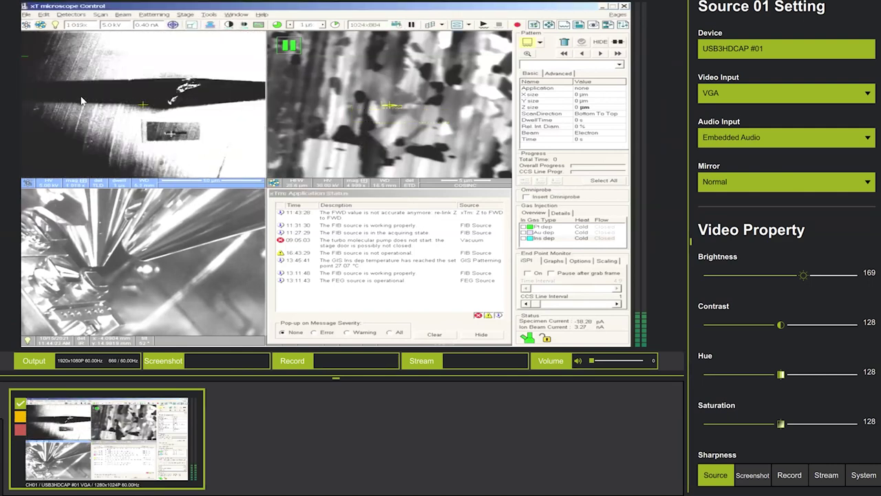
scroll(81, 101, down, 1)
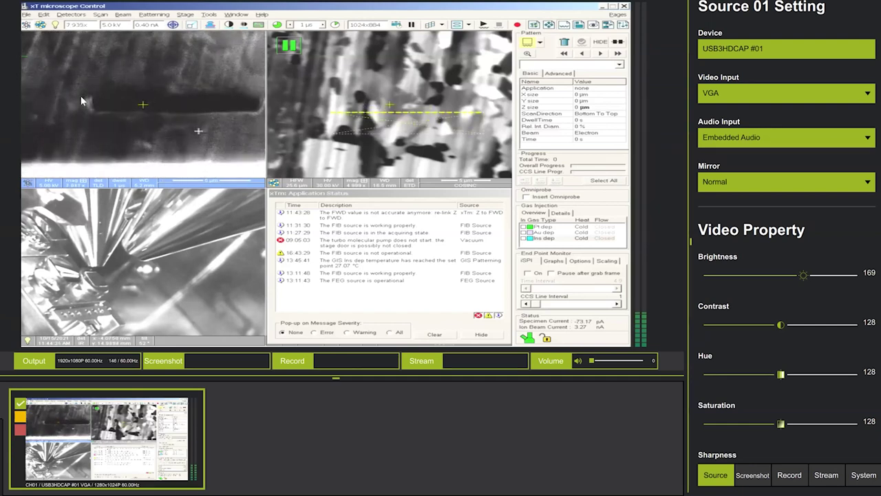
key(F9)
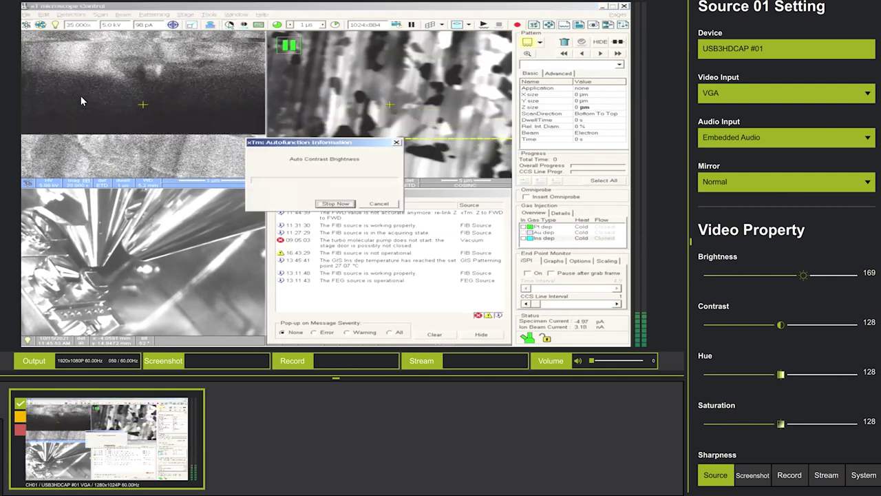
Switch the electron scan from averaging to Live, frame the whole trench at about 8,000x and pause the scan.
click(99, 15)
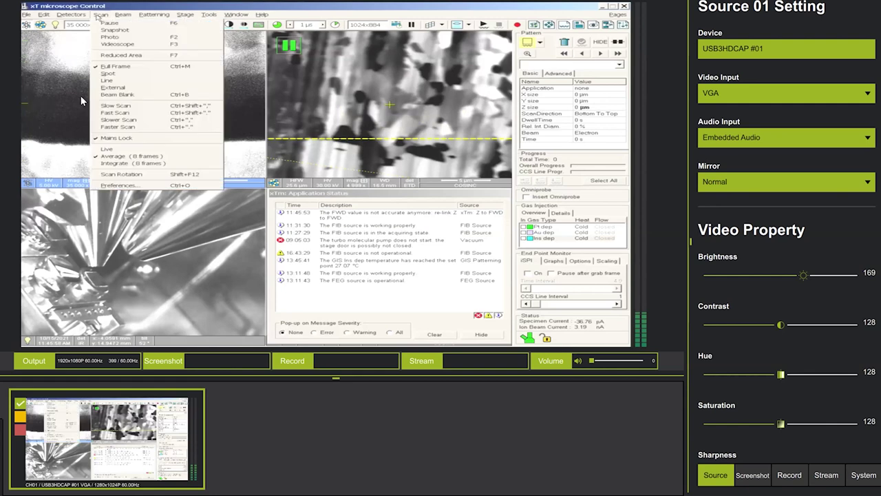
click(114, 149)
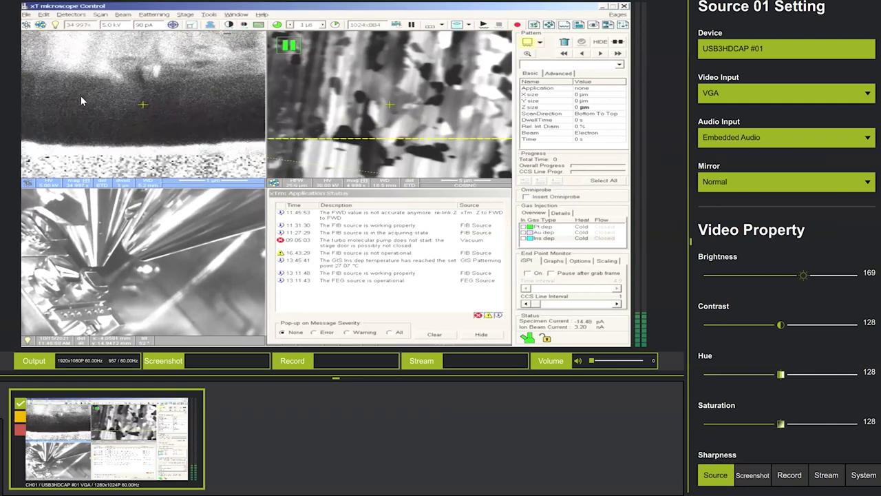
scroll(81, 101, down, 5)
scroll(80, 101, up, 1)
key(F6)
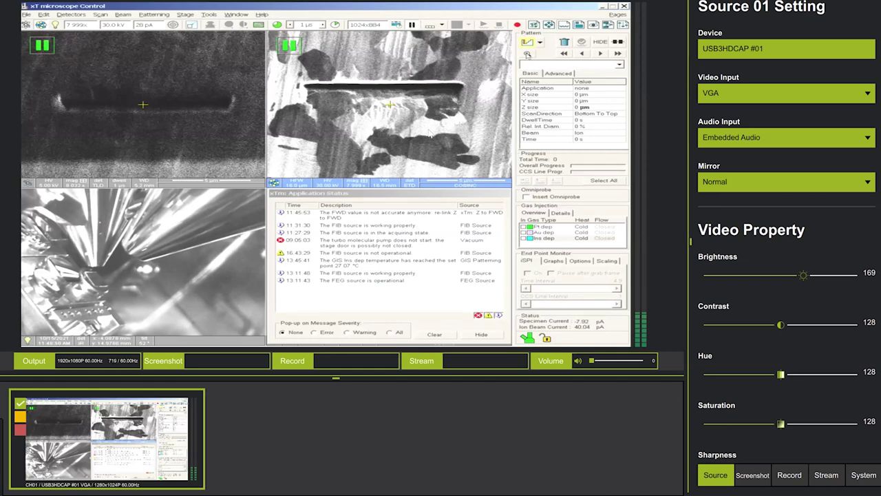
Resume full-frame electron imaging at low magnification and optimize its contrast and brightness automatically.
click(469, 26)
click(470, 34)
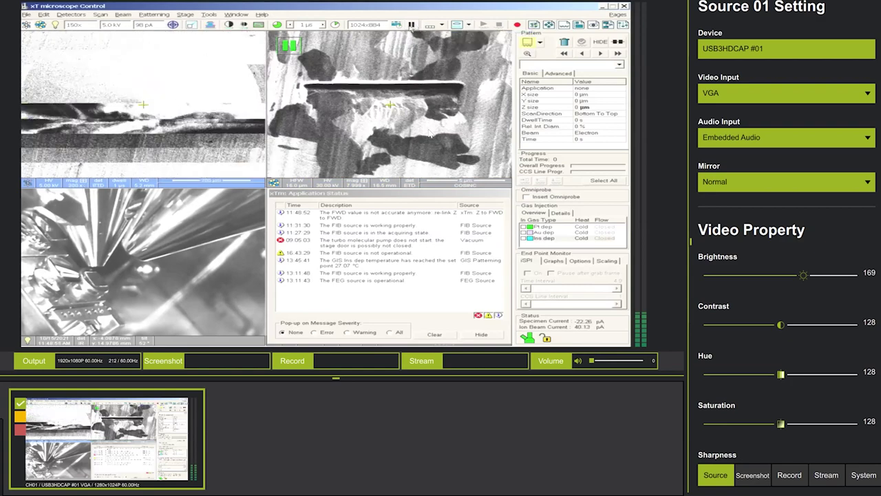
click(229, 25)
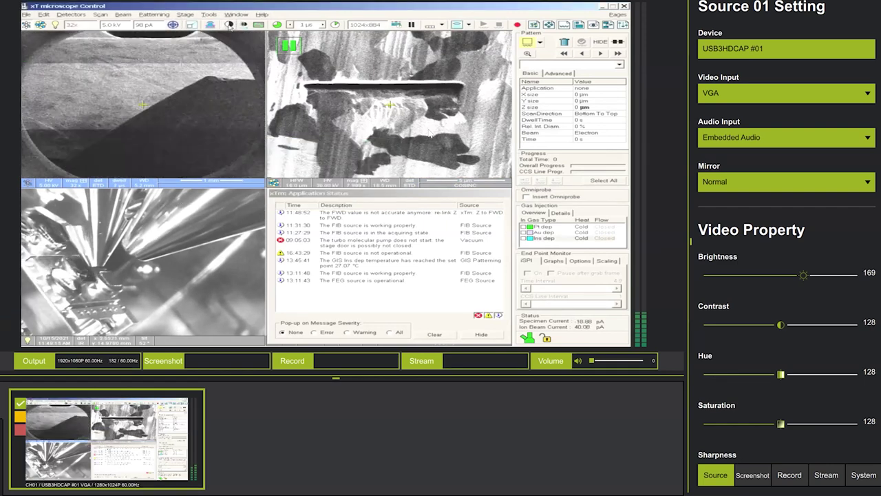
Tilt the stage back to 0°, using auto contrast brightness on the electron image to centre the stage on a new location.
click(549, 25)
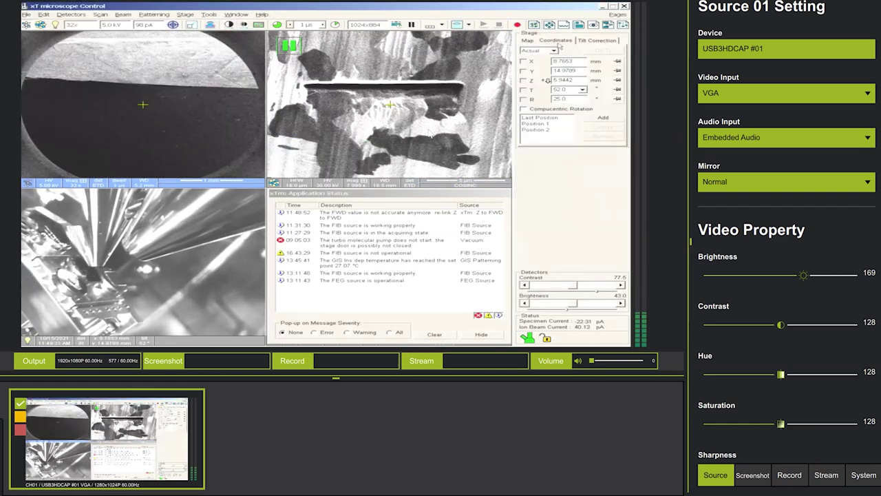
click(583, 90)
click(569, 102)
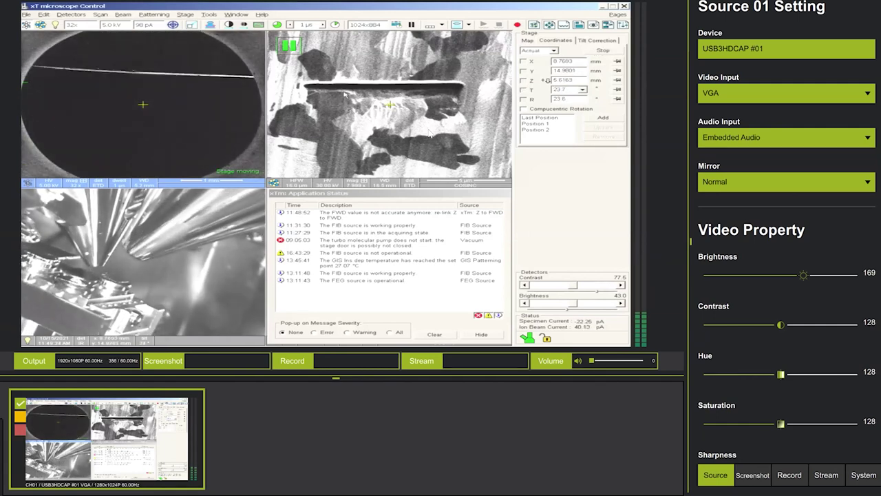
click(229, 24)
double_click(204, 113)
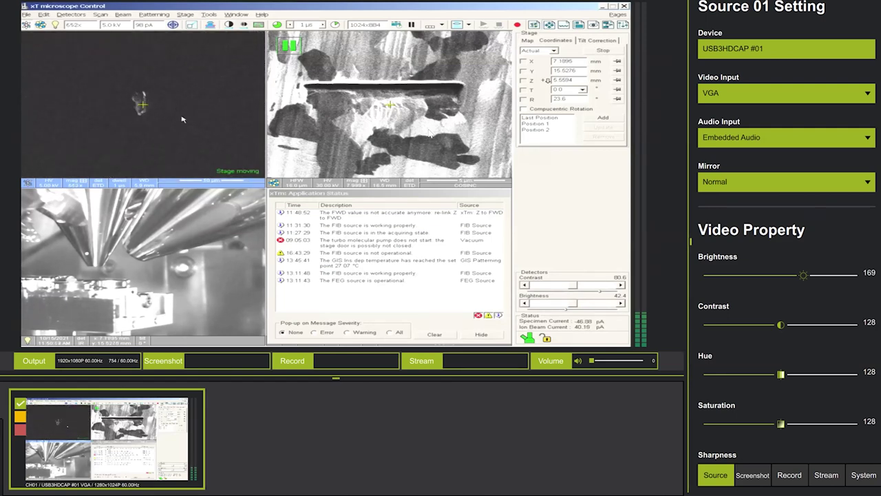
Tilt the stage to 5° to check the eucentric height of the bright particle.
double_click(573, 89)
text(5)
key(Return)
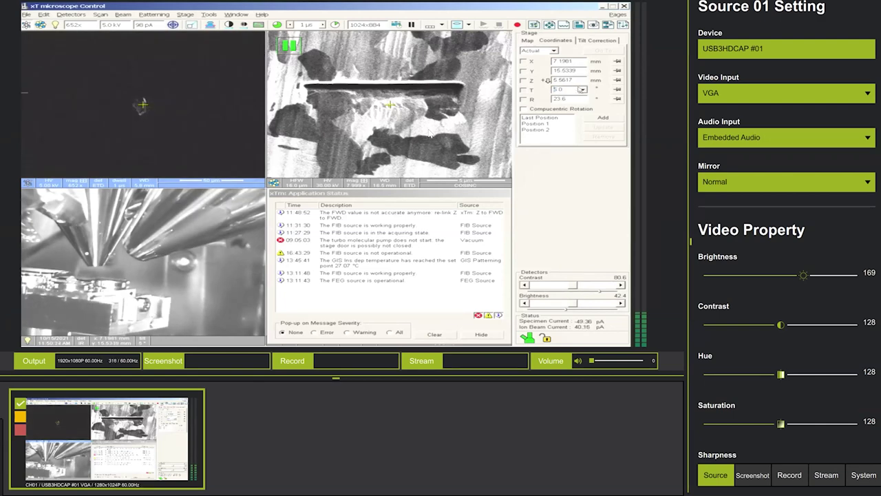
Send the stage to the preset steep tilt angle for ion beam work on the particle.
click(583, 90)
click(570, 100)
click(604, 50)
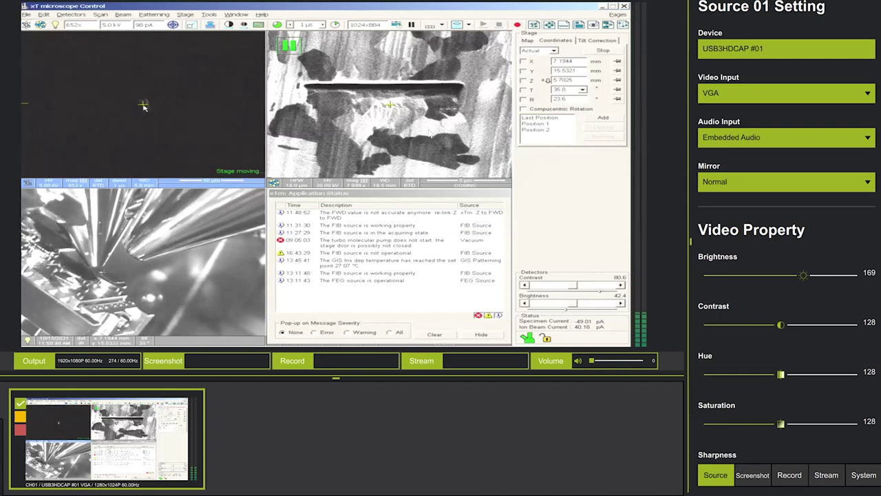
Optimize the electron image's contrast and brightness at 52° tilt, and capture an ion beam image of the particle at 1000x.
click(229, 25)
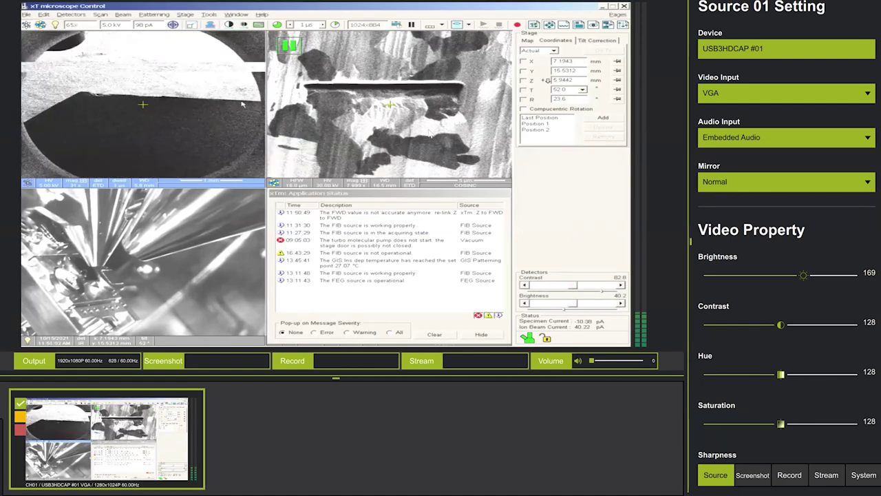
click(230, 25)
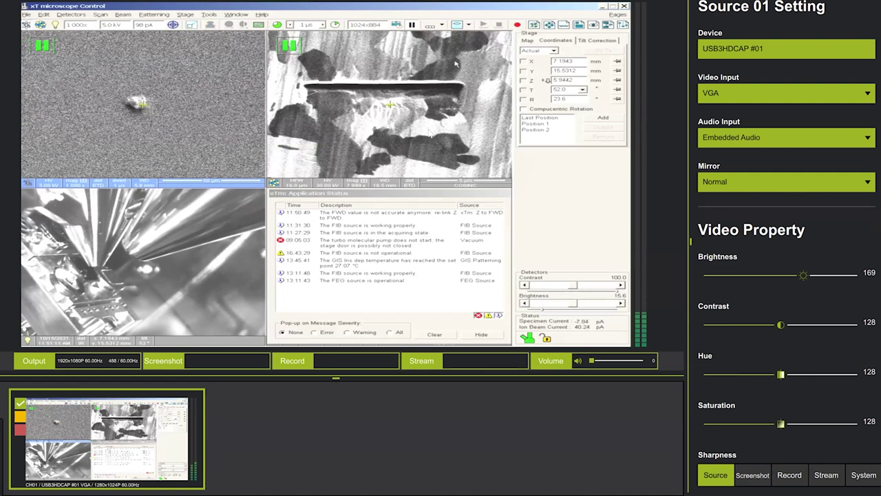
click(436, 68)
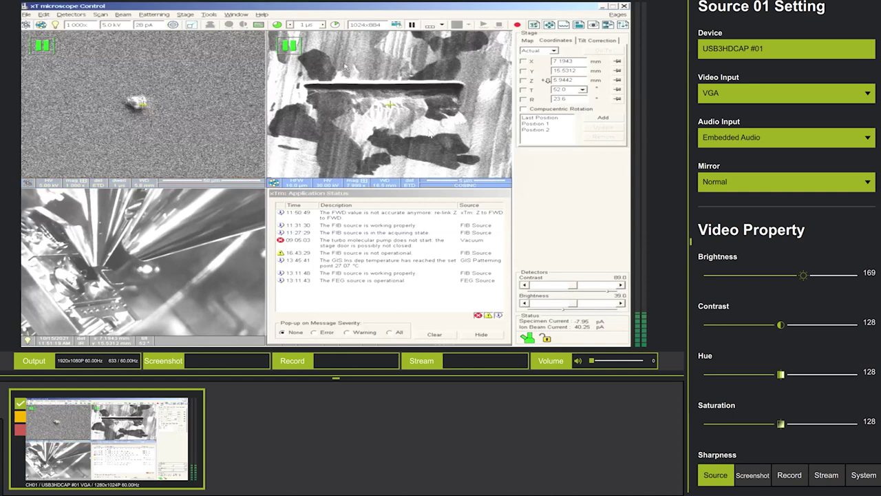
click(411, 26)
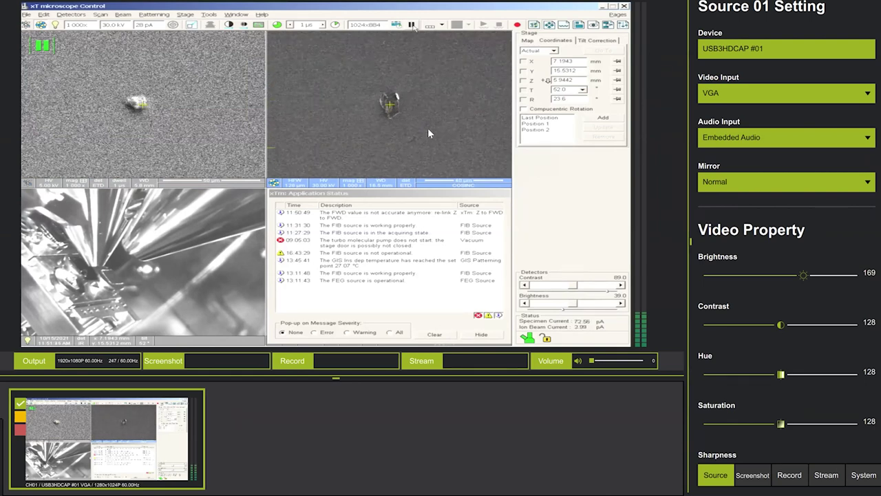
click(411, 24)
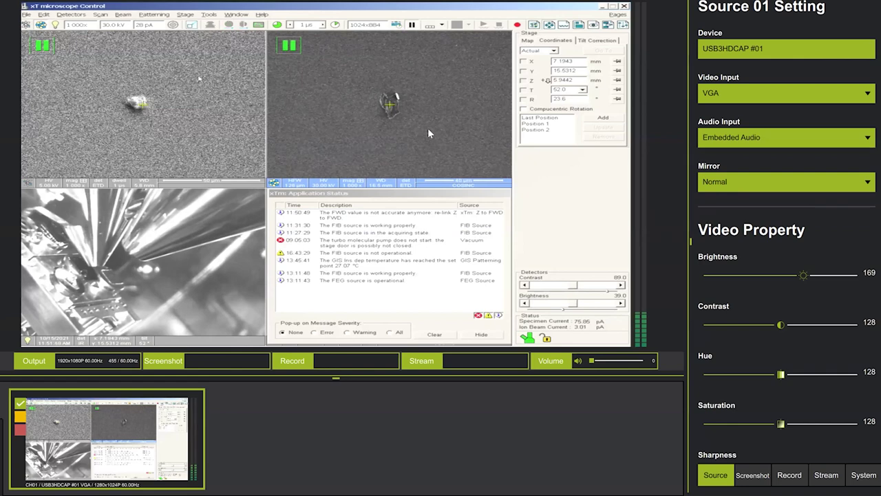
click(411, 25)
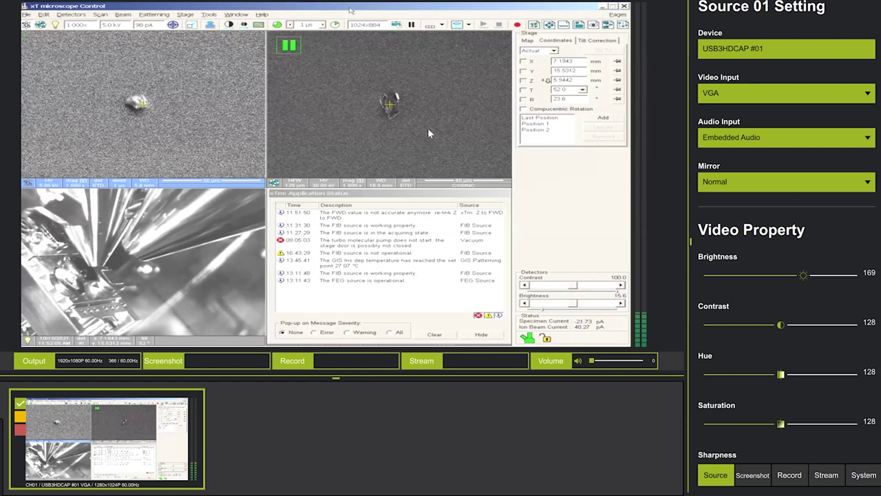
Draw a circle milling pattern about 11 µm in diameter on the ion beam image, beside the particle.
click(428, 133)
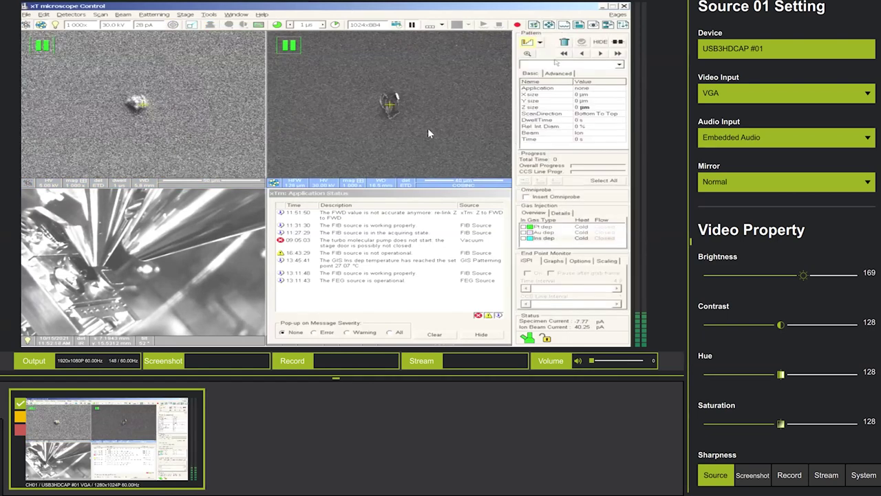
click(540, 42)
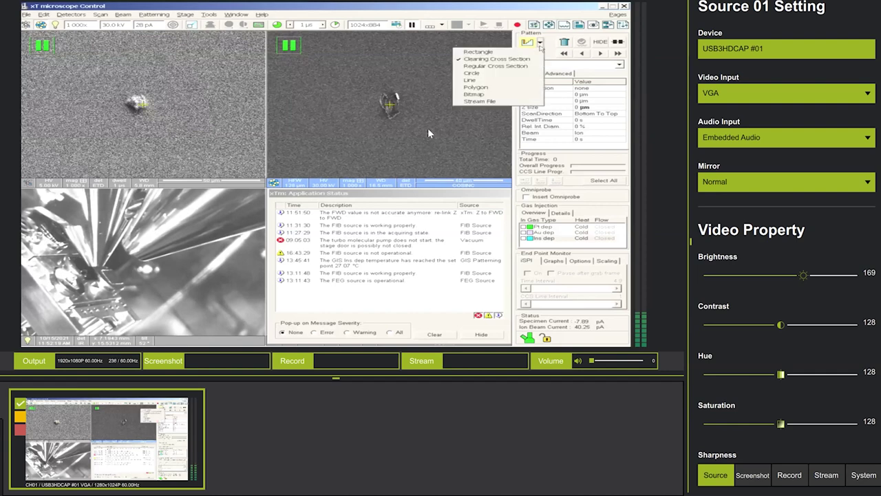
click(516, 73)
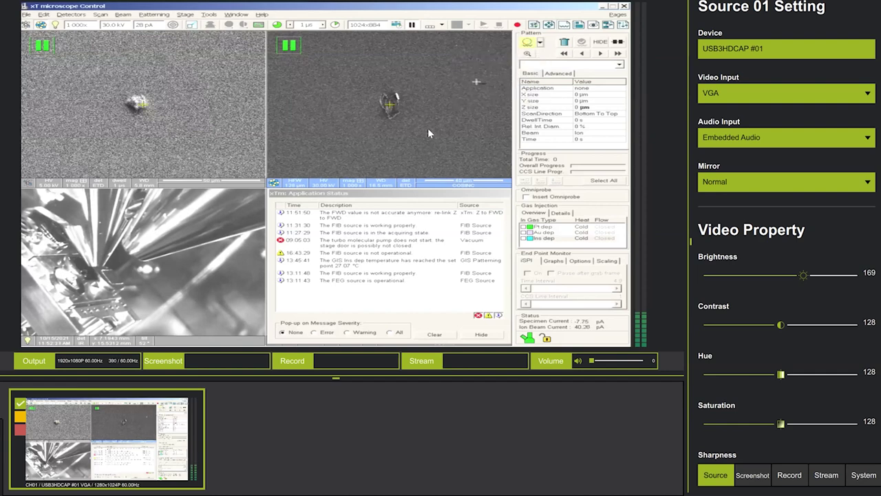
drag(446, 85, 471, 103)
Set the circle pattern's outer diameter to 2 µm, inner diameter to 1 µm and Z size to 0.50 µm.
click(586, 94)
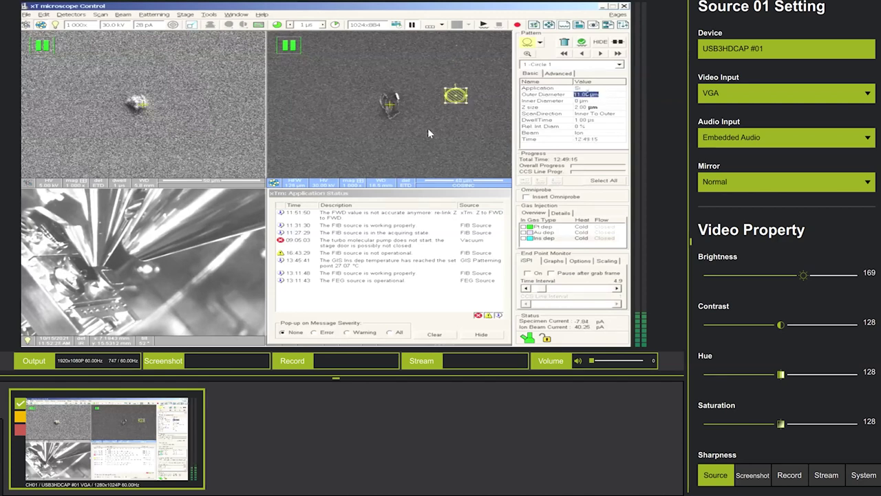
double_click(586, 95)
text(2)
key(Tab)
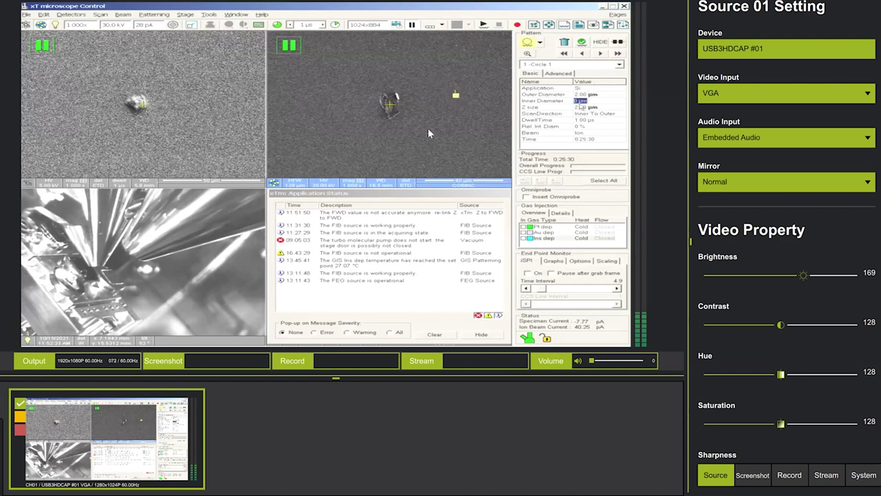
text(1)
key(Tab)
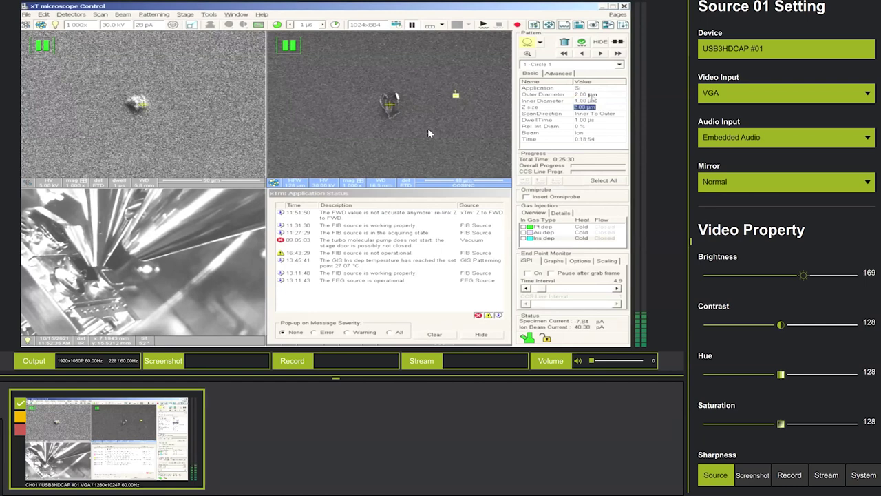
key(Return)
key(ctrl+a)
text(0)
key(Tab)
Set the ion beam current to 93 pA for milling the circle.
click(141, 25)
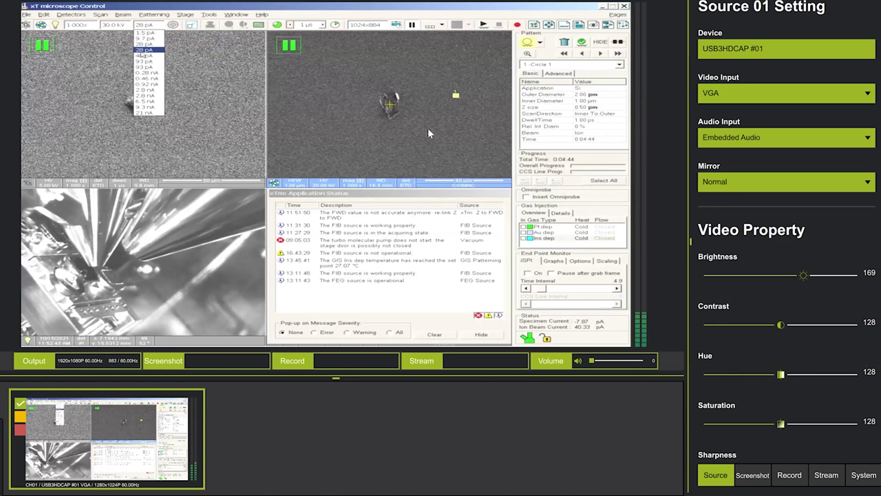
click(144, 65)
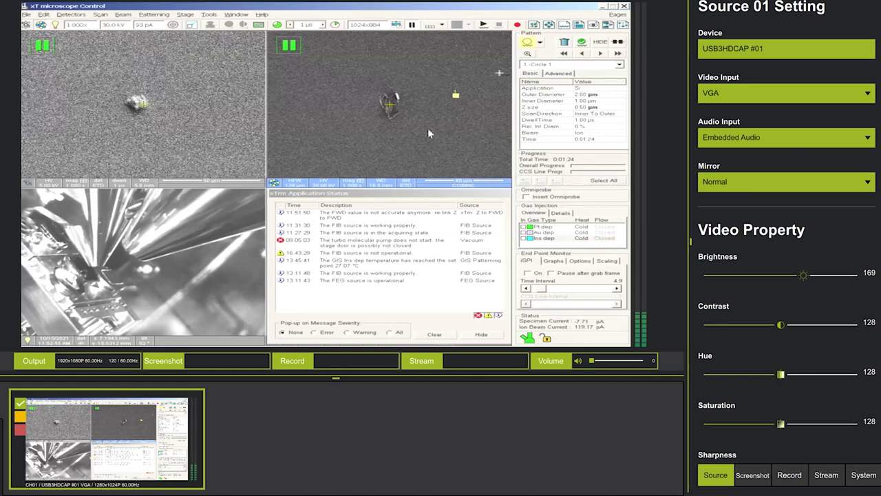
key(F6)
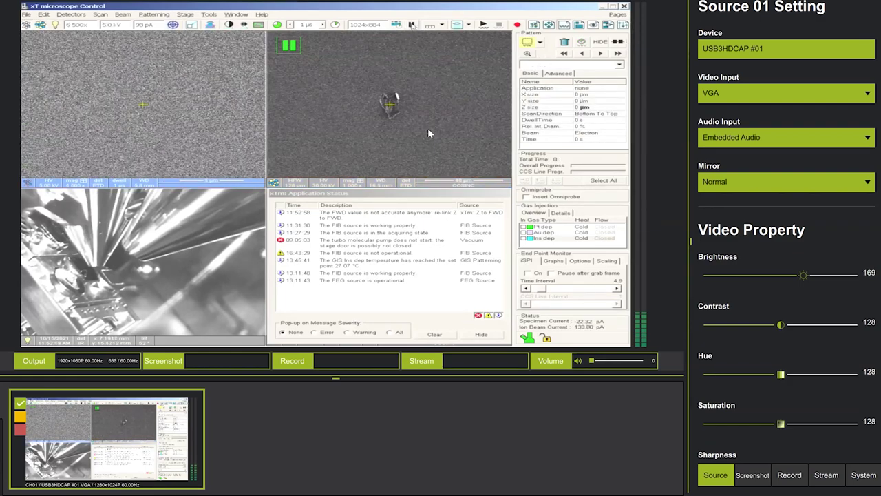
Centre the circle pattern on the ion beam image by setting its X and Y positions to 0 µm.
click(428, 133)
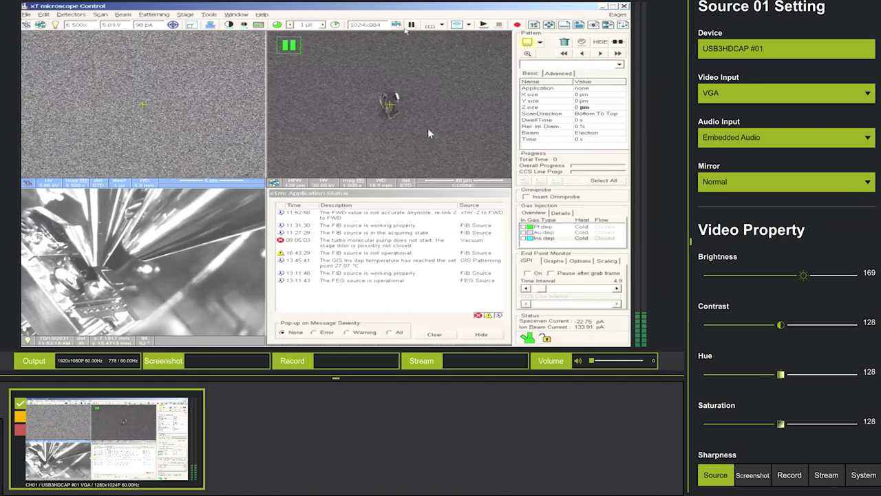
click(583, 88)
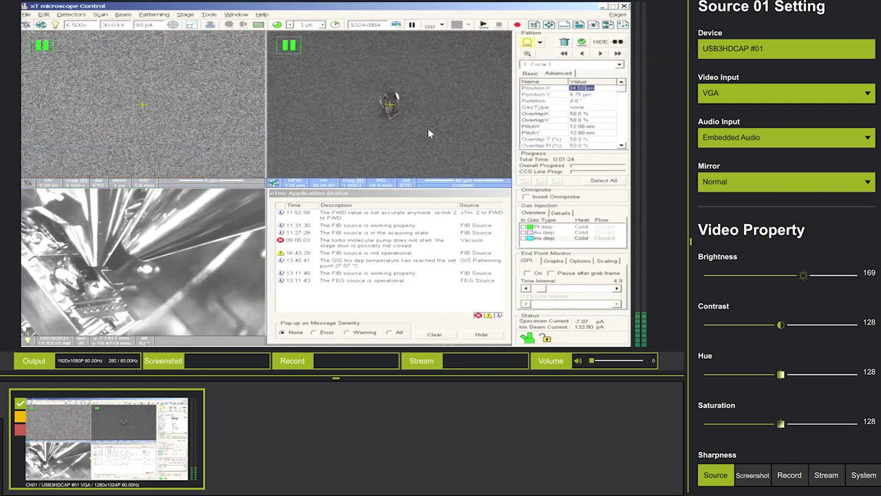
text(0)
key(Return)
click(580, 94)
text(0)
key(Return)
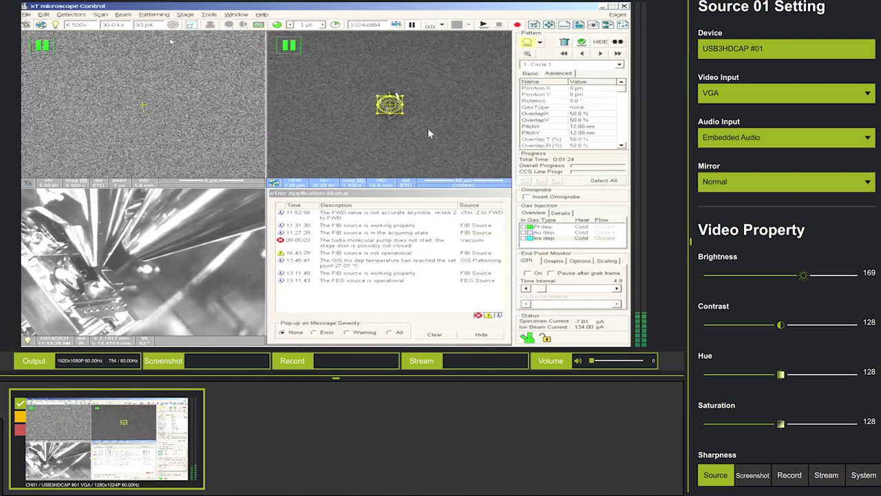
Refresh the ion beam image at 6500x and mill the centred circle pattern, displaying its basic parameters.
click(412, 24)
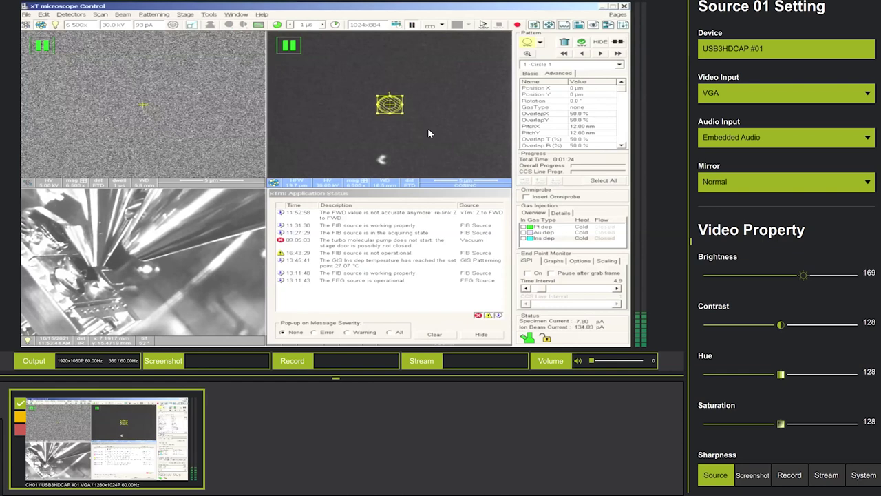
click(484, 26)
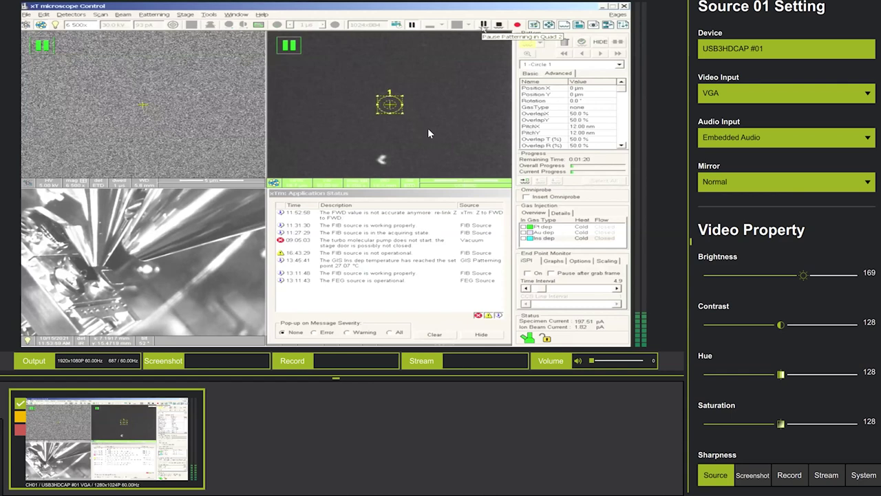
click(585, 65)
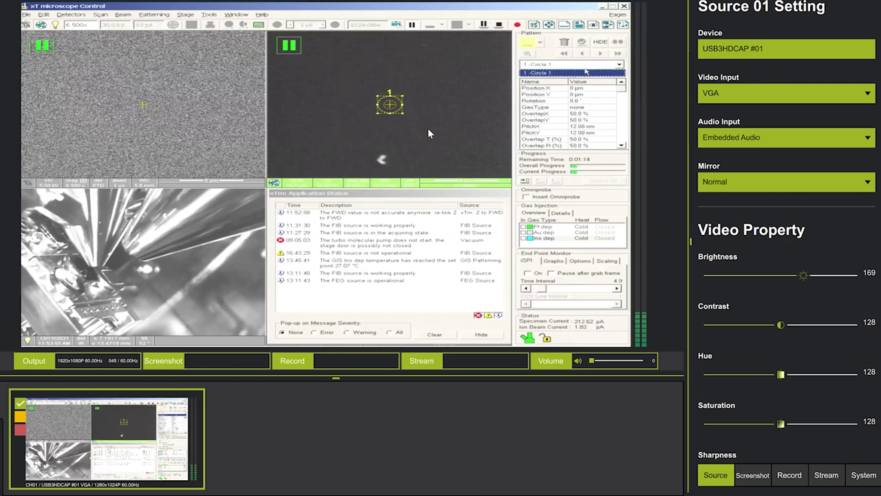
click(587, 73)
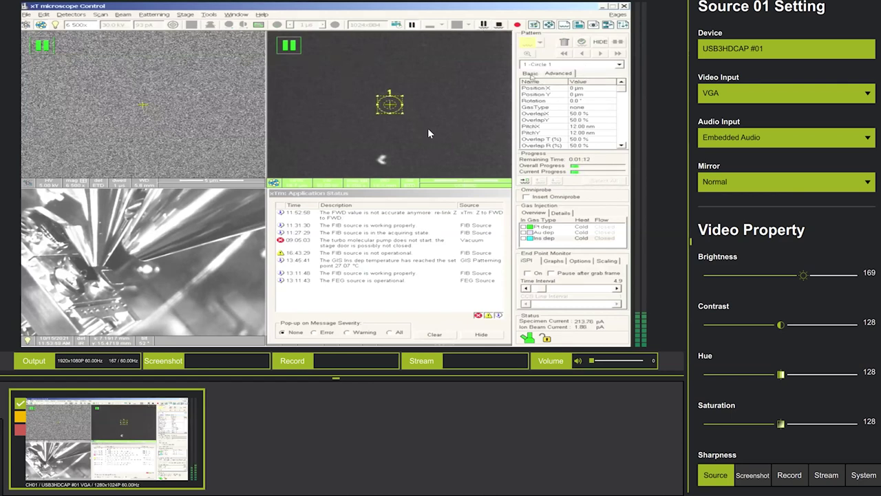
click(530, 75)
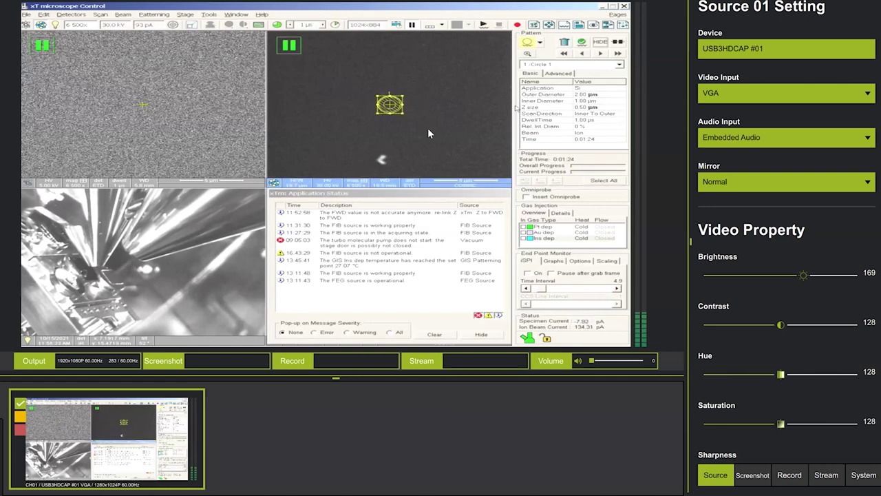
Inspect the milled ring with the ion beam at up to 8000x and with the electron beam at about 3500x.
click(411, 25)
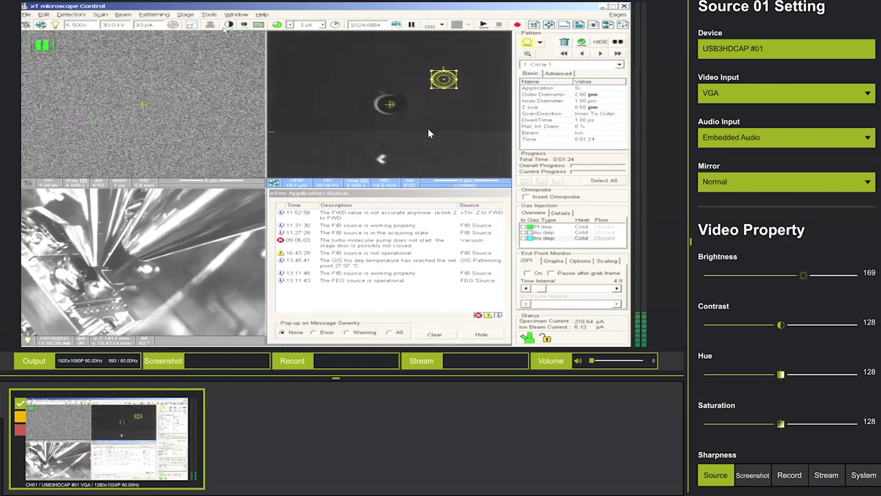
key(F12)
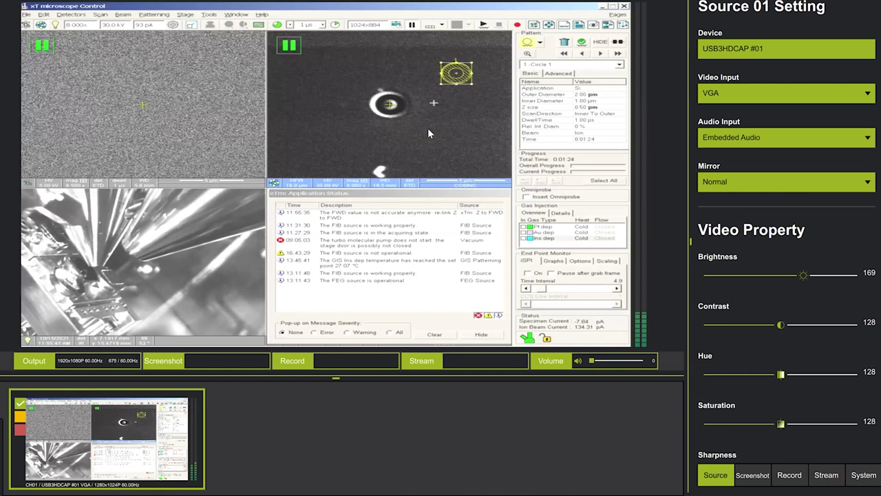
click(411, 25)
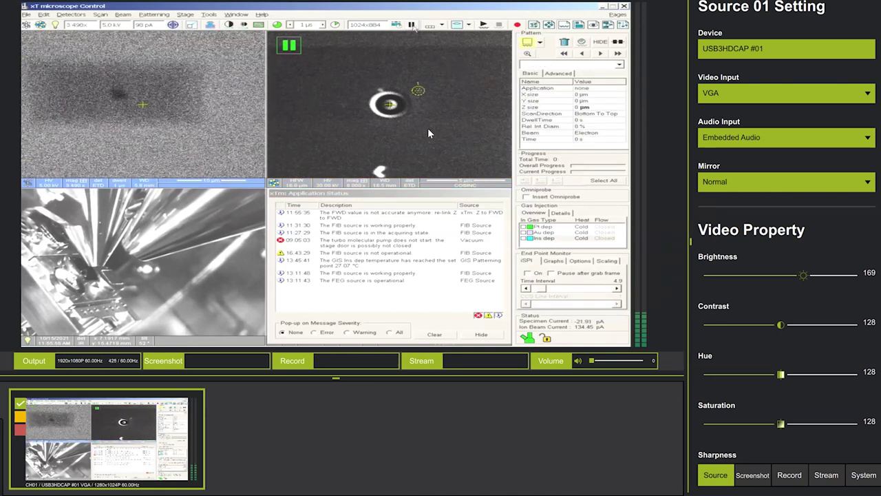
click(411, 25)
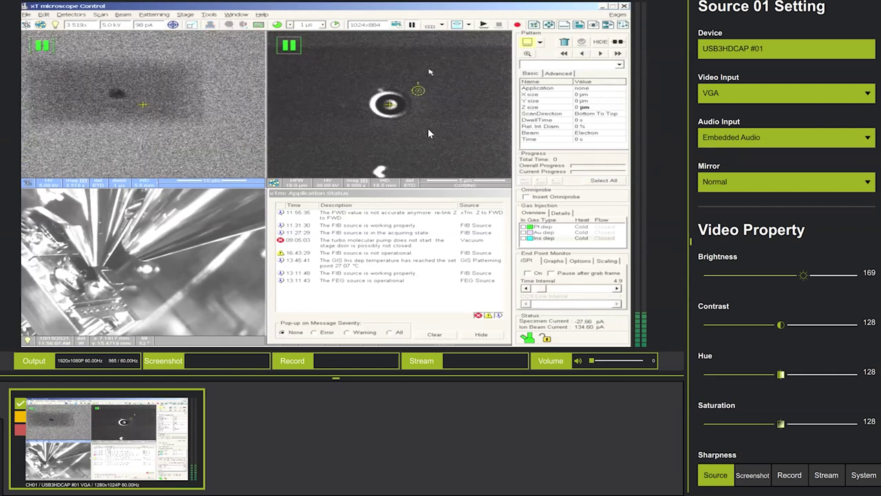